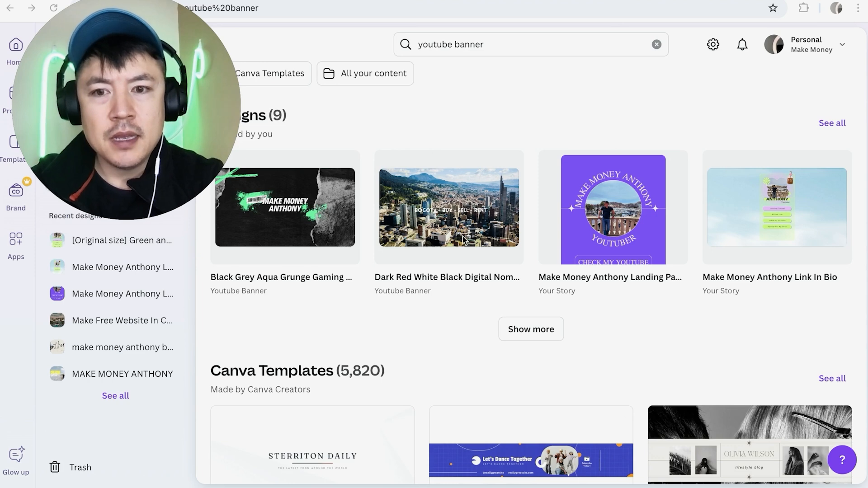
Show all Canva templates for the "youtube banner" search and look over their pricing badges.
scroll(463, 240, "down", 1)
scroll(462, 239, "down", 2)
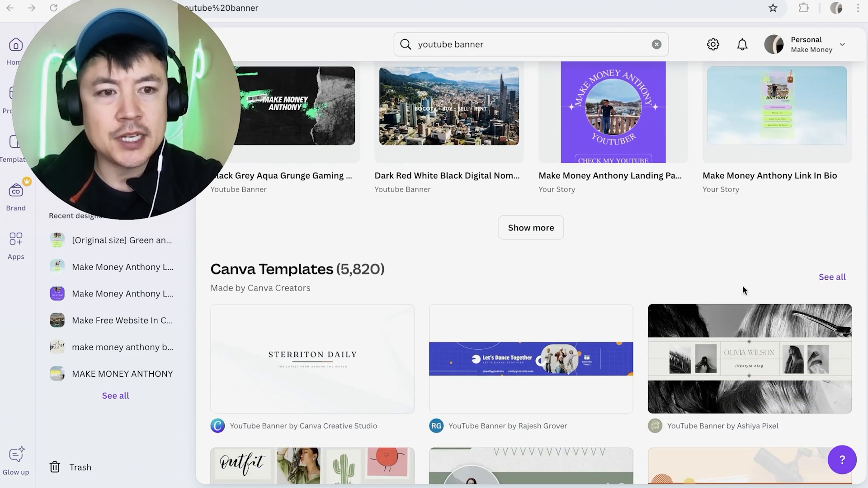
left_click(823, 277)
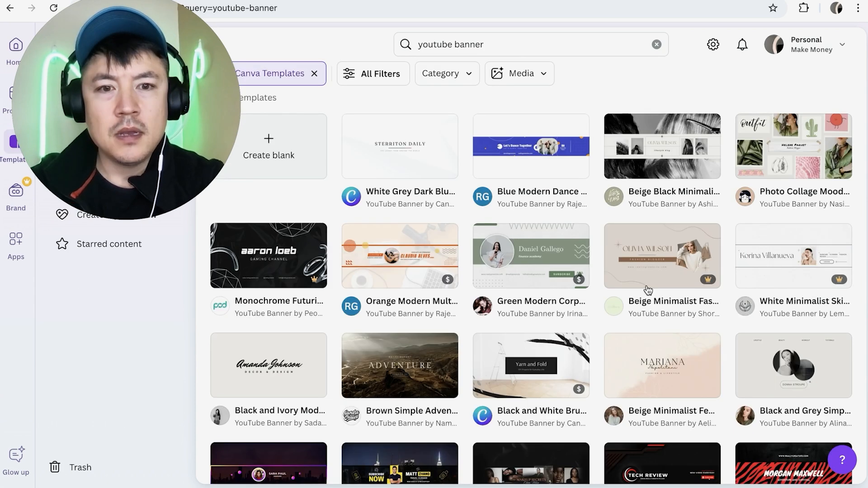
scroll(488, 235, "down", 1)
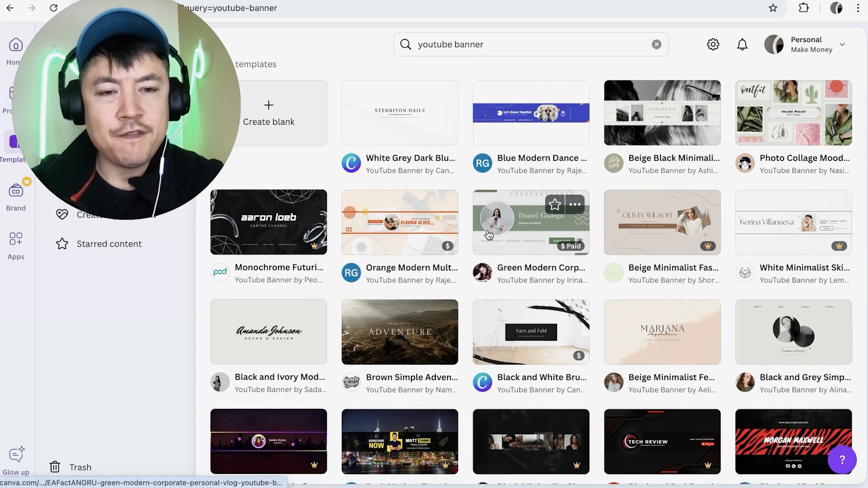
scroll(487, 234, "up", 1)
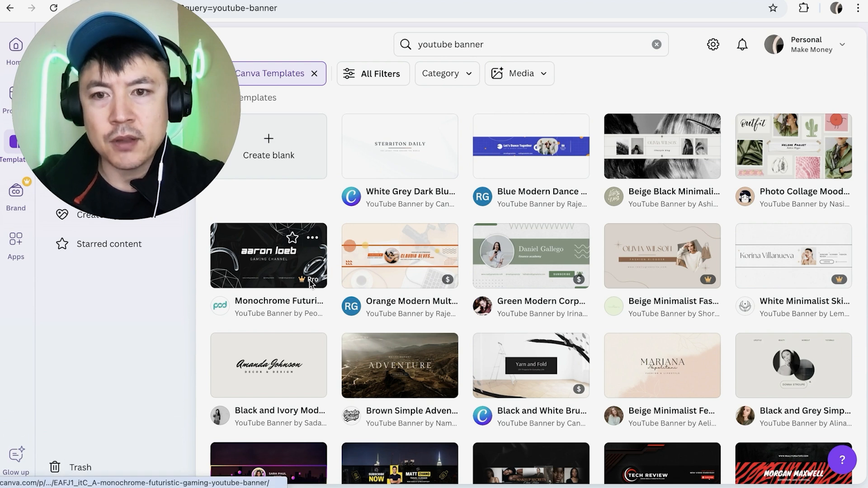
mouse_move(312, 280)
mouse_move(437, 281)
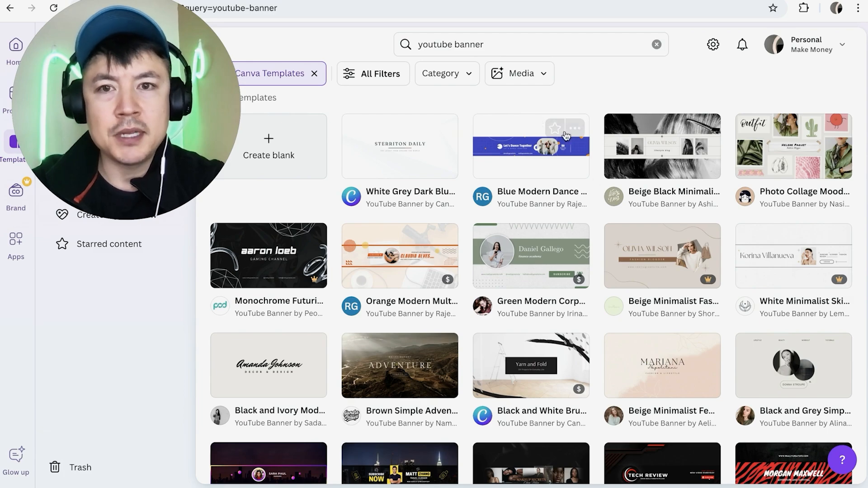
Filter the YouTube banner templates by price to show only Free ones.
left_click(369, 78)
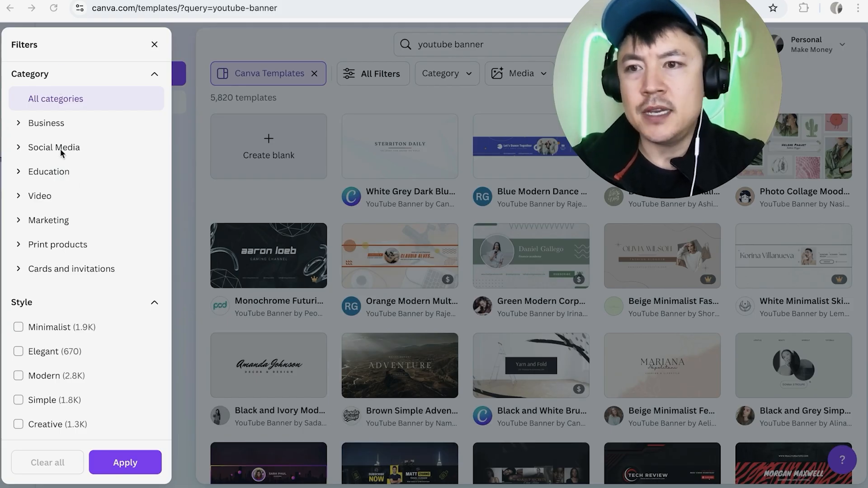
scroll(71, 193, "down", 10)
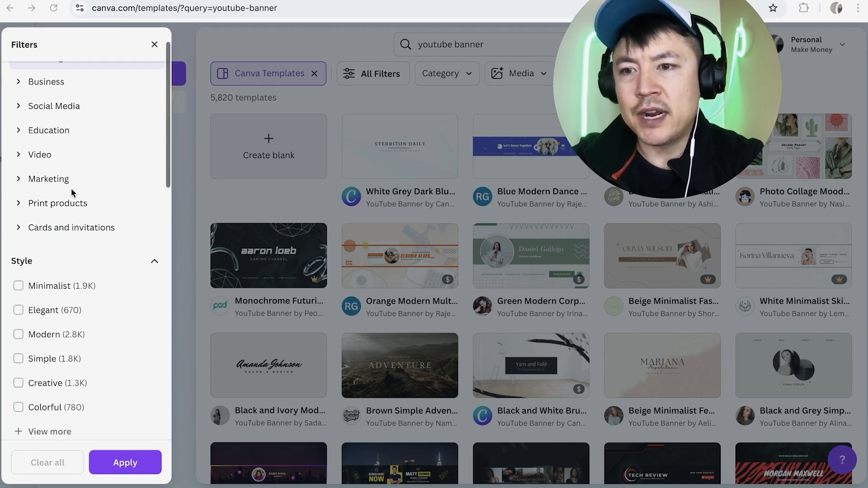
scroll(72, 193, "down", 10)
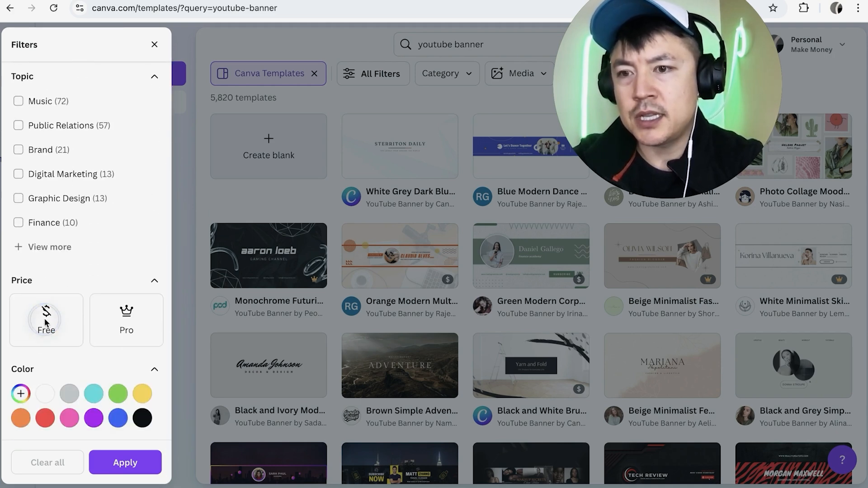
left_click(43, 324)
left_click(125, 462)
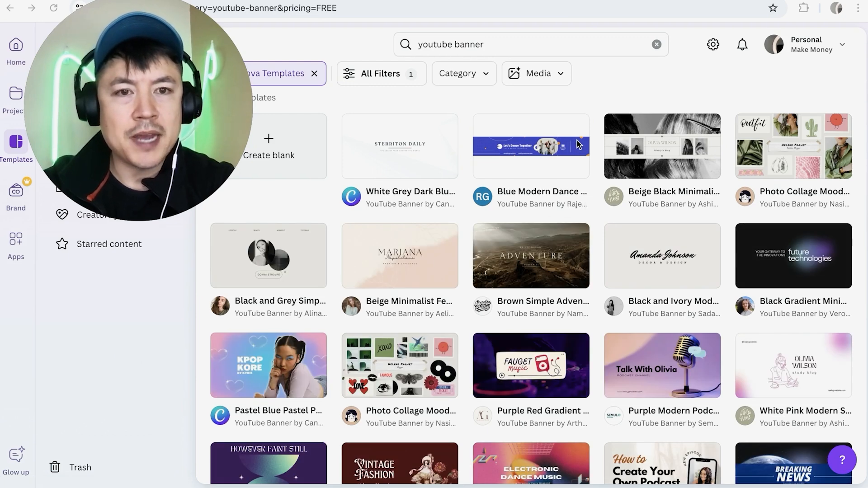
Browse the free banners and open the preview of the Black White Grayscale Mono Moody Forrest Vlog Vlogger template.
scroll(597, 147, "down", 1)
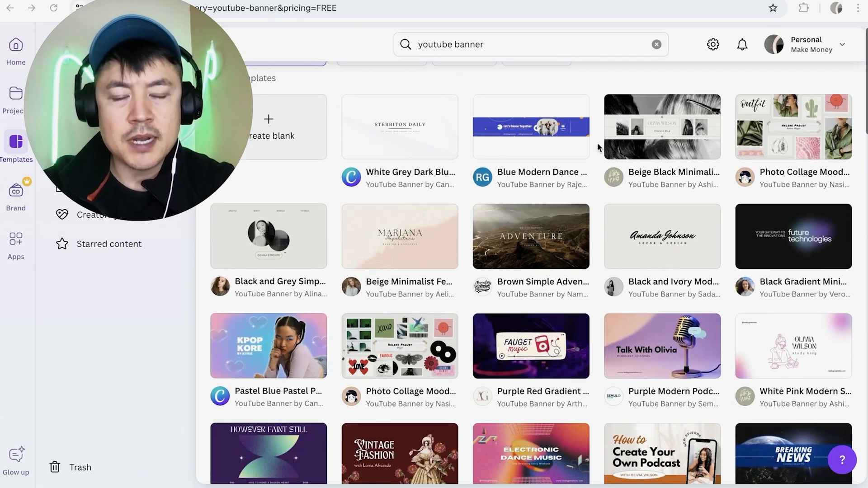
scroll(598, 147, "up", 1)
scroll(597, 147, "down", 3)
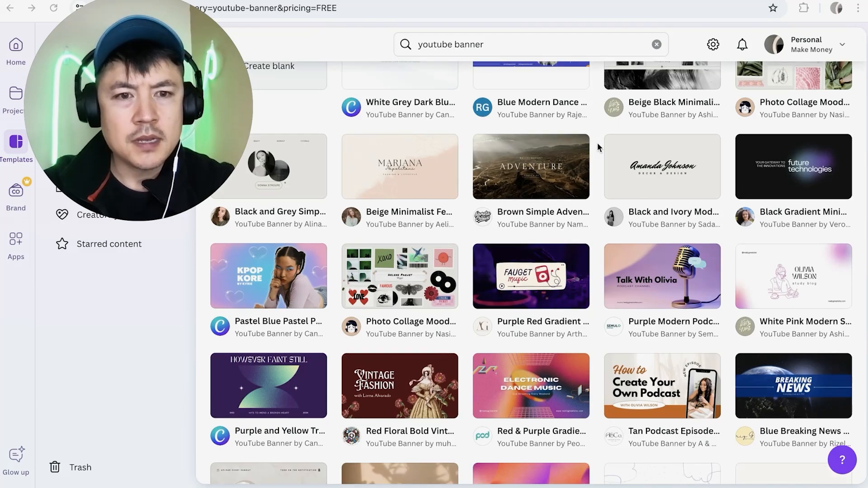
scroll(597, 147, "down", 2)
scroll(597, 146, "down", 10)
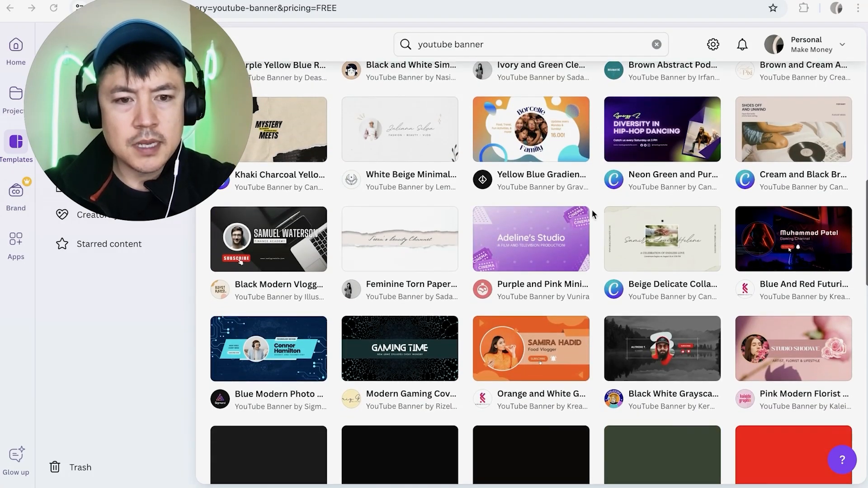
left_click(623, 334)
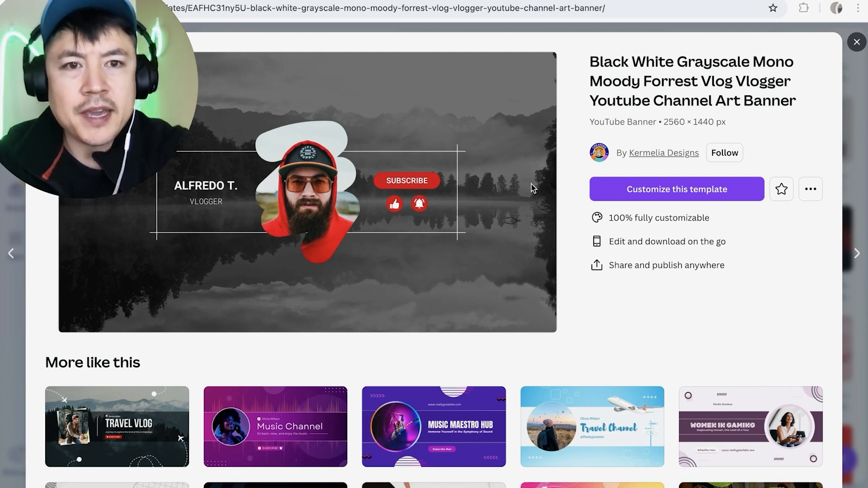
Choose the Purple and White Geometric Music Youtube Banner from the similar templates and open it for customizing.
scroll(444, 338, "down", 2)
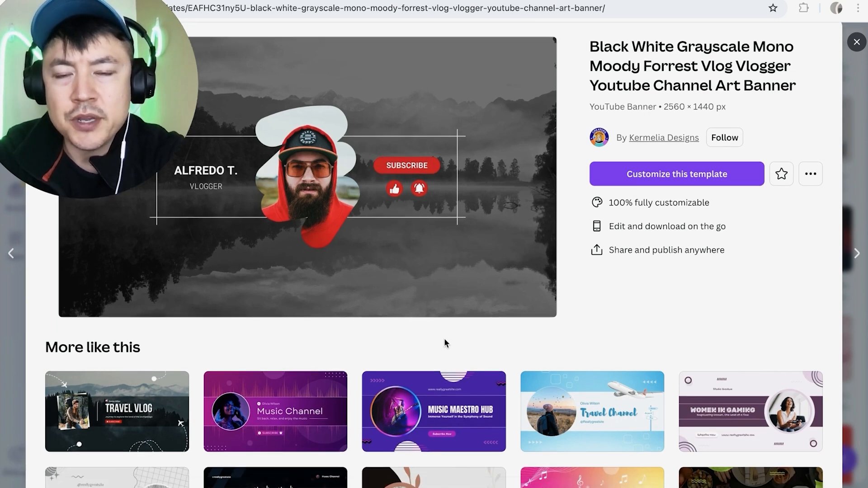
scroll(458, 239, "up", 2)
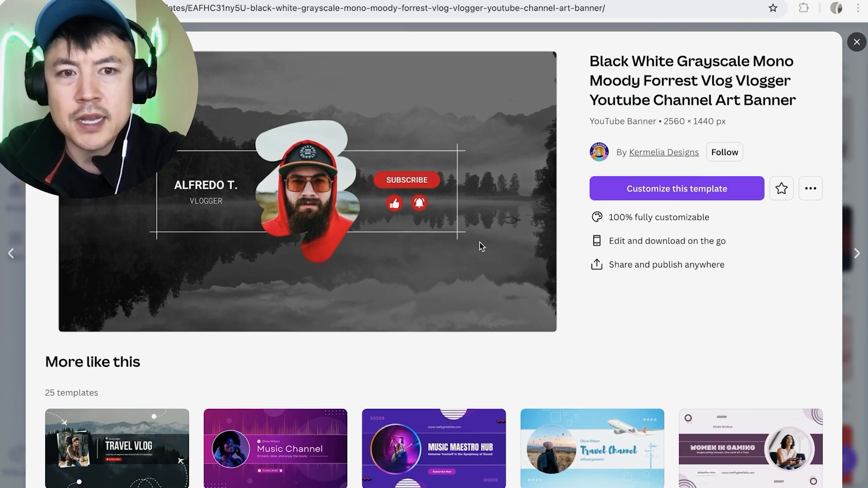
scroll(480, 245, "down", 1)
scroll(479, 242, "down", 3)
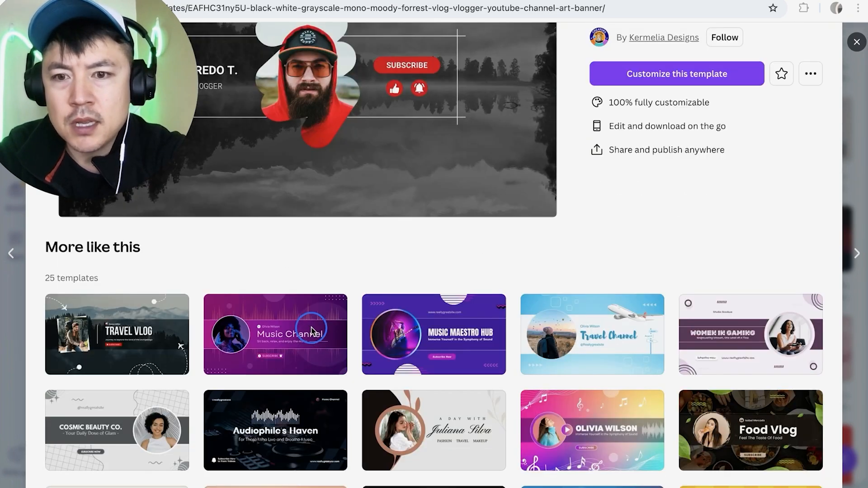
left_click(274, 325)
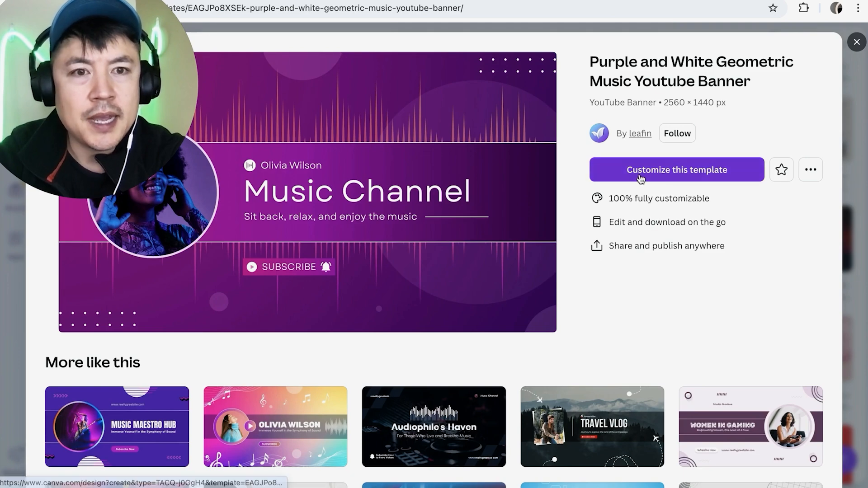
left_click(674, 170)
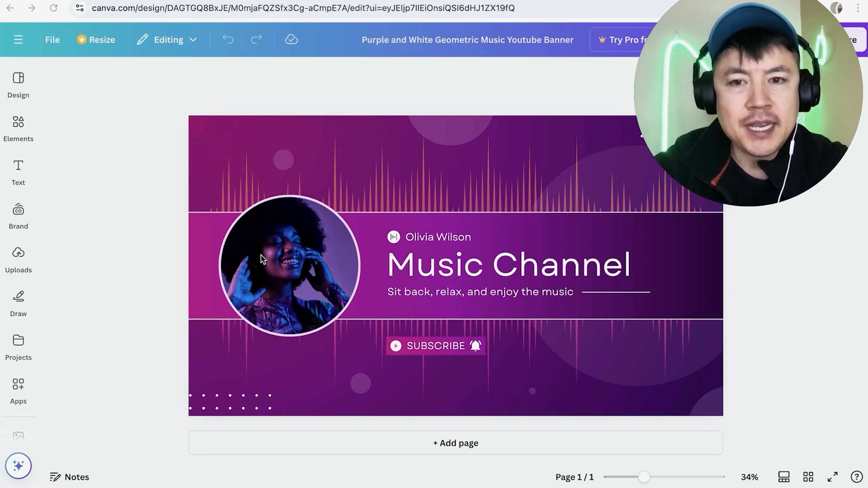
Replace the small name line above the banner title with "make money anthony" and enlarge its text box so it fits on one line.
left_click(430, 239)
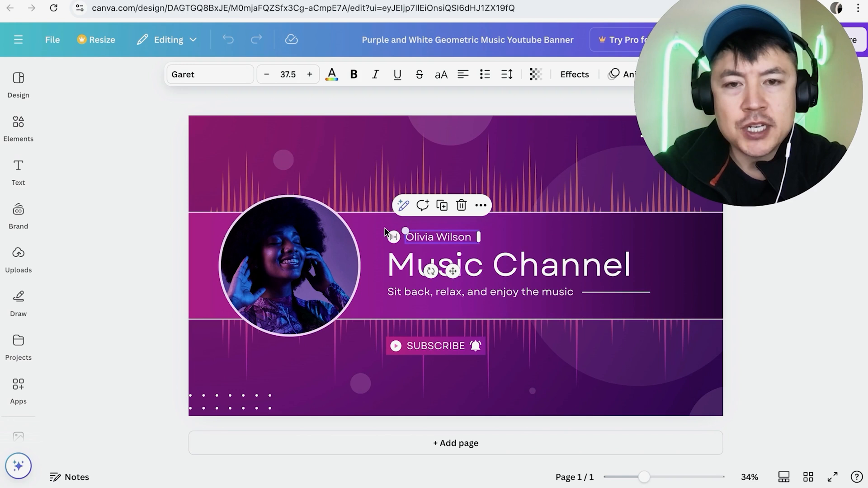
left_click(430, 239)
type("mak")
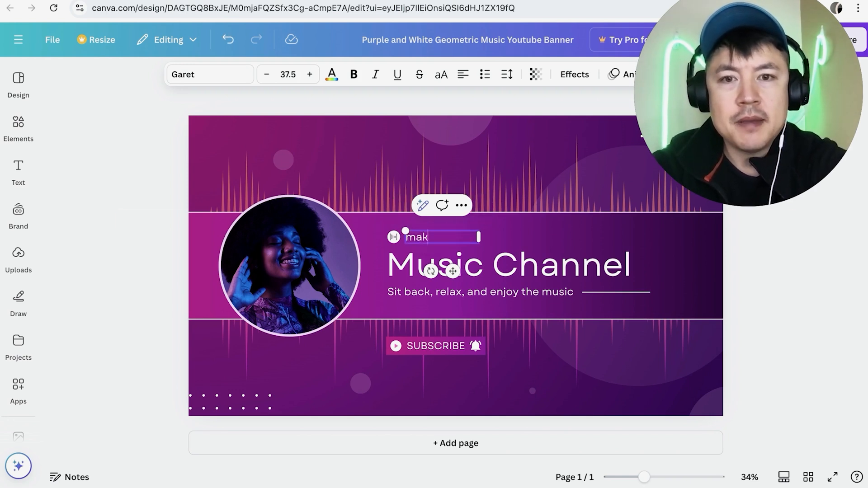
type("e money anthony")
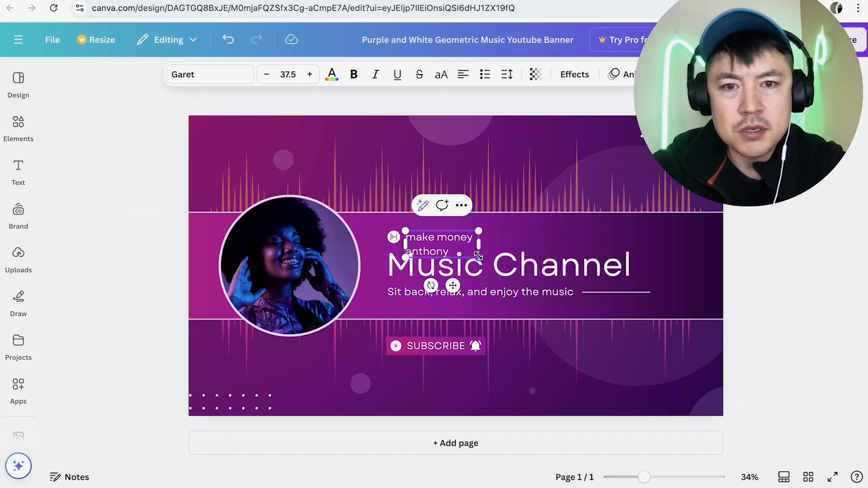
left_click_drag(478, 256, 616, 236)
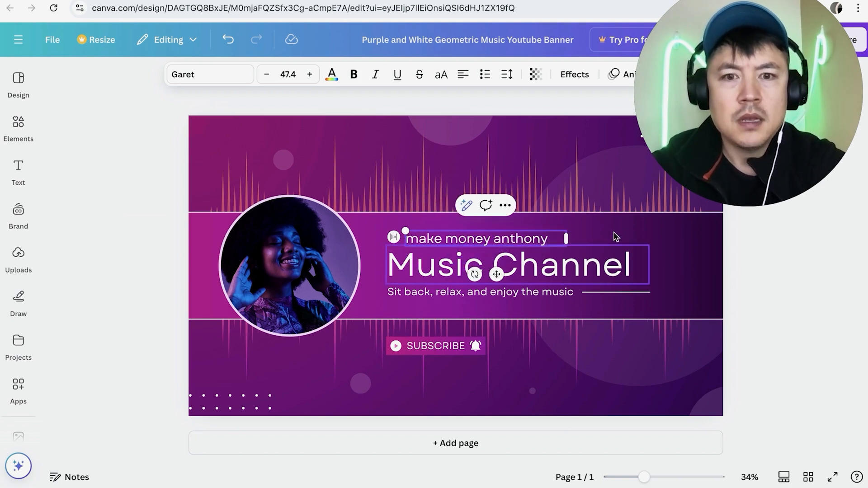
left_click(628, 216)
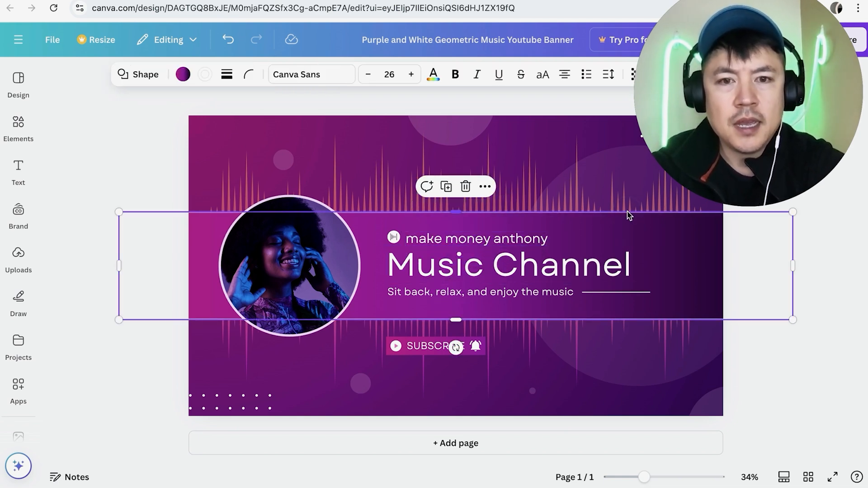
Change the banner title to "Make Money Channel" and reduce its font size to 84.4 so it fits on one line.
left_click(462, 270)
left_click(447, 267)
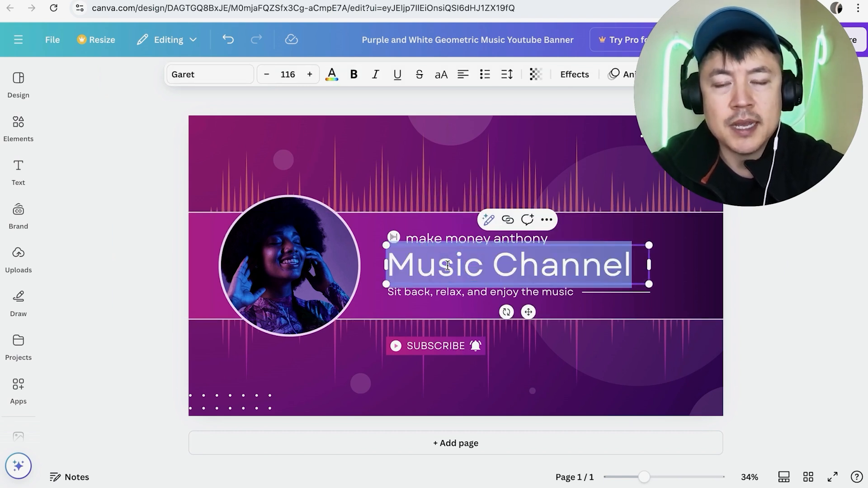
type("Make Money Channel")
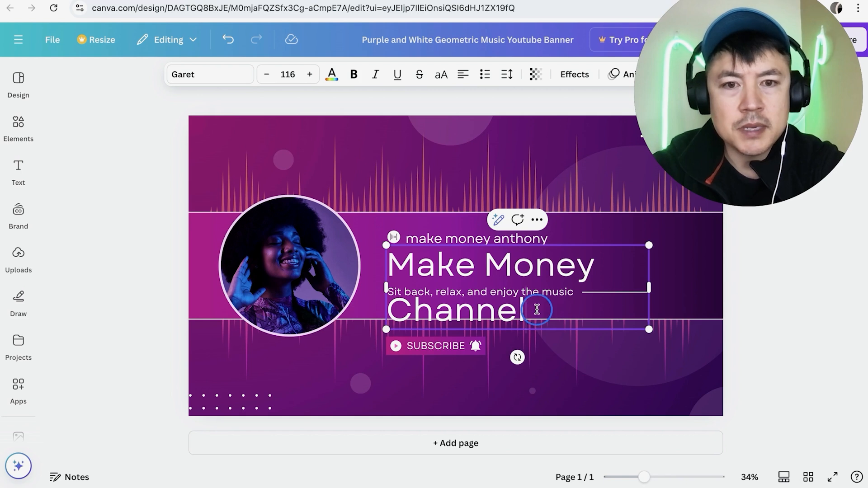
left_click_drag(537, 309, 377, 255)
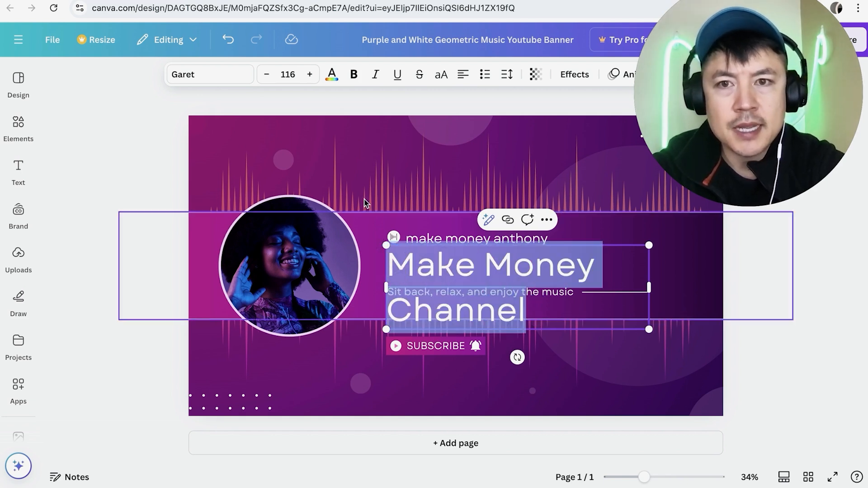
left_click(258, 73)
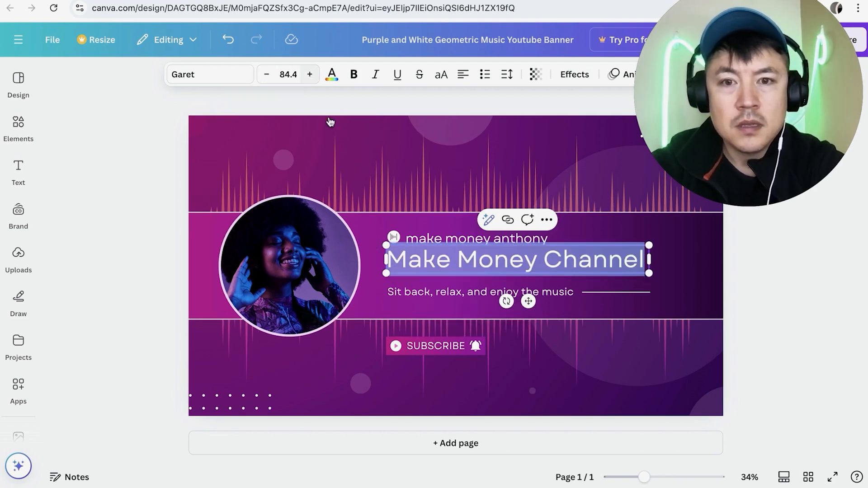
Replace the picture in the circular frame with the uploaded photo of the man at the harbor balustrade.
left_click(350, 298)
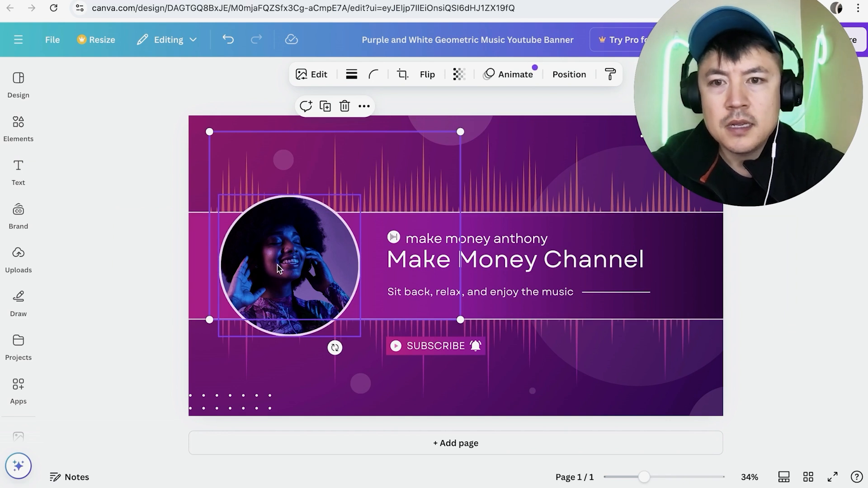
left_click(307, 264)
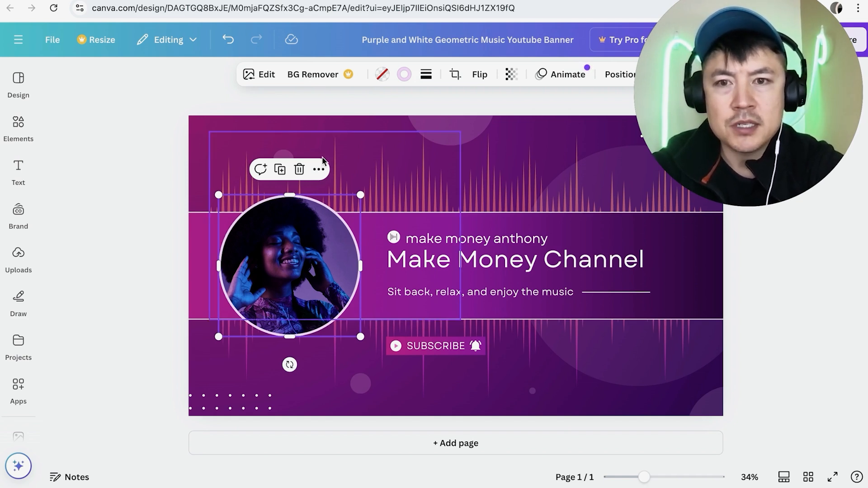
left_click(319, 169)
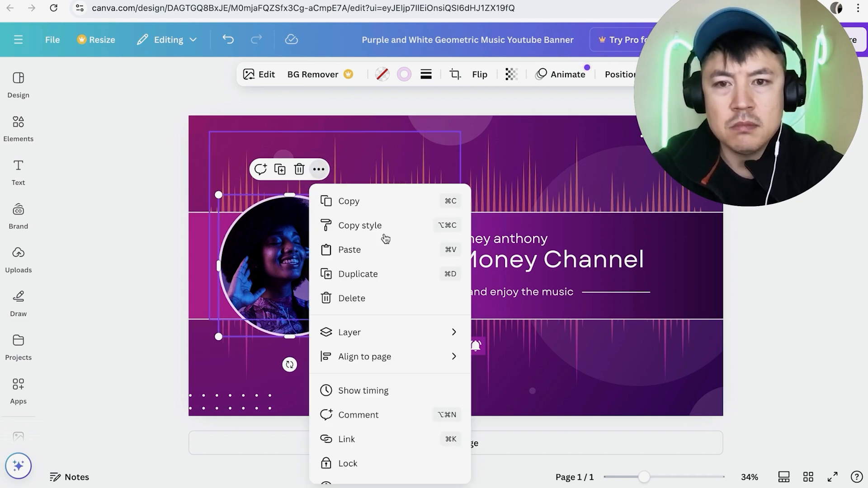
left_click(271, 266)
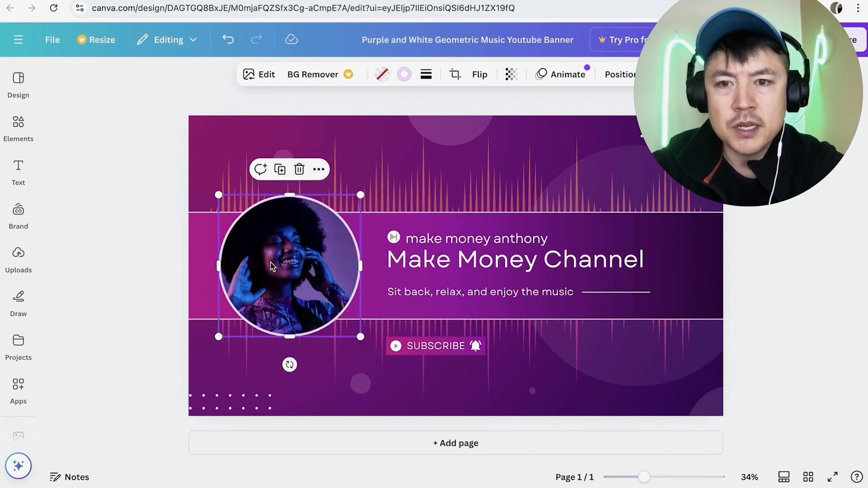
left_click(25, 91)
left_click(21, 264)
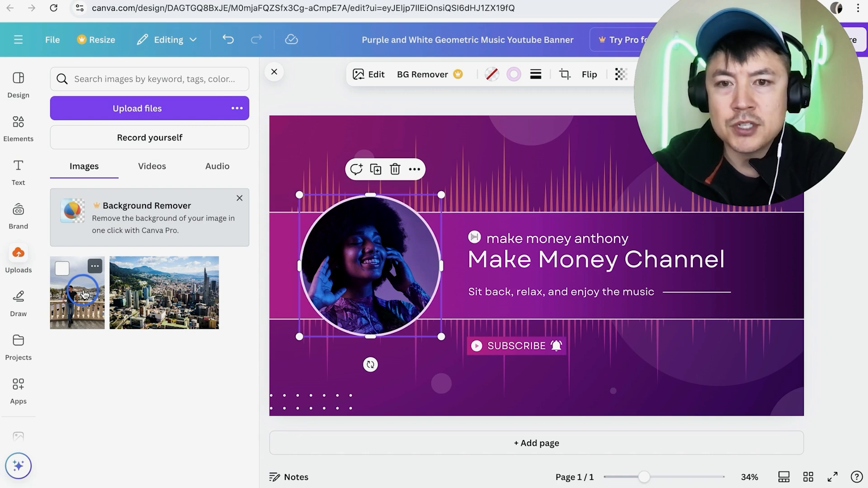
left_click_drag(84, 294, 327, 267)
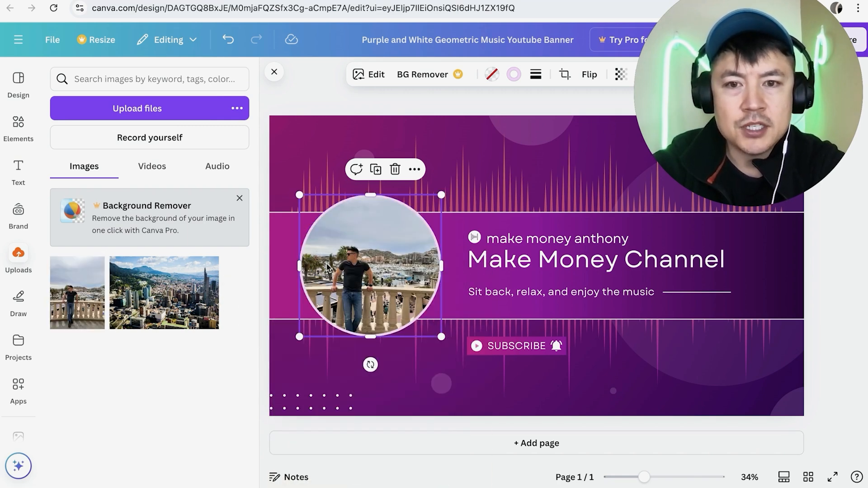
Replace the tagline under the banner title with "SUBSCRIBE OR ELSE YOU WILL REGRET!".
left_click(496, 296)
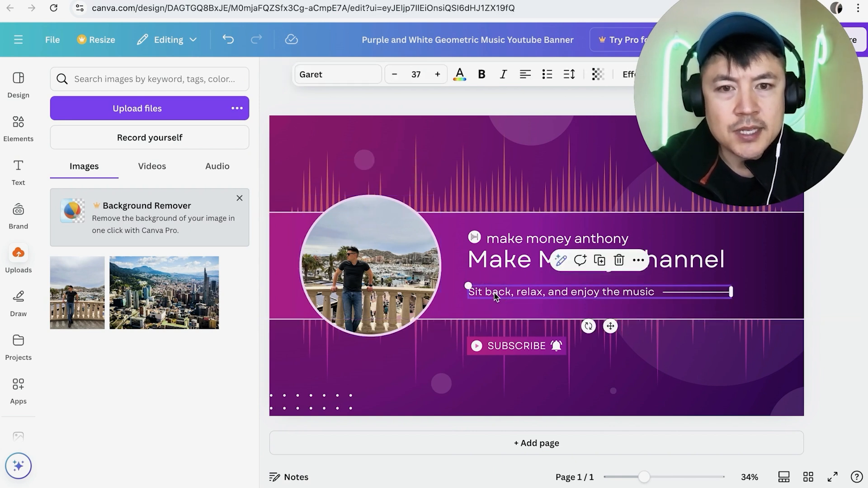
double_click(495, 294)
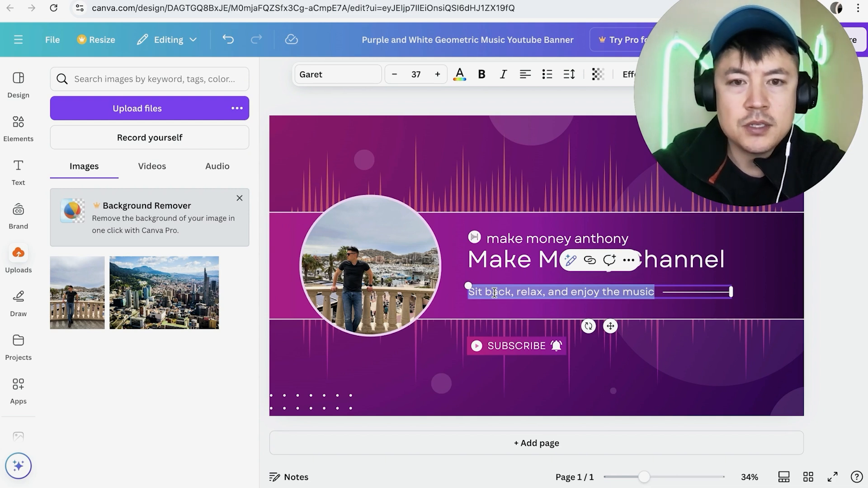
type("SUBSCRIBE OR ELSE")
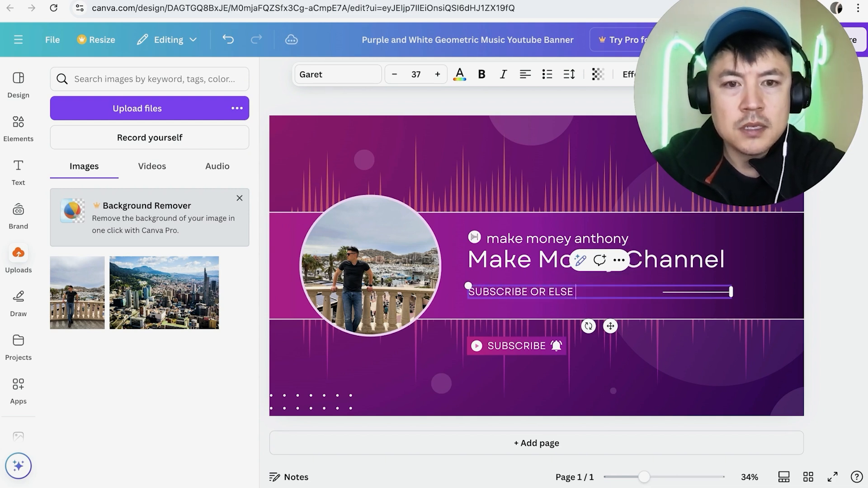
type(" YOU WILL REGRET!")
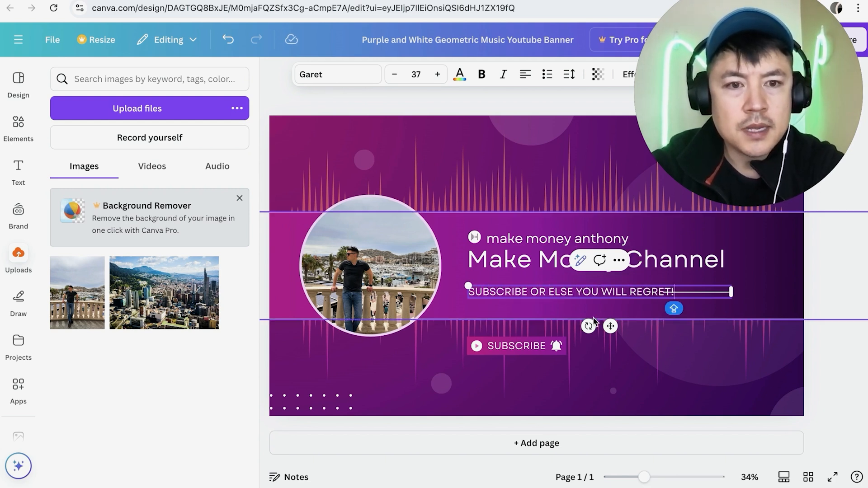
Delete the thin decorative line that overlaps the end of the tagline.
left_click(721, 294)
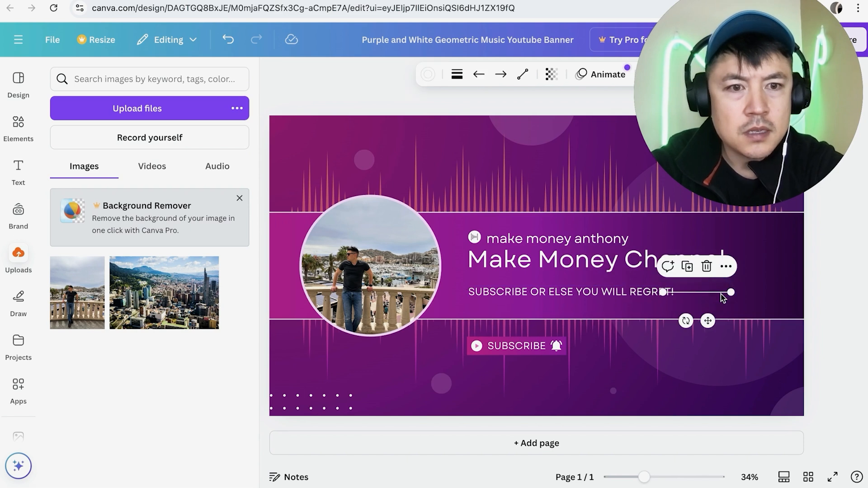
left_click_drag(730, 293, 750, 292)
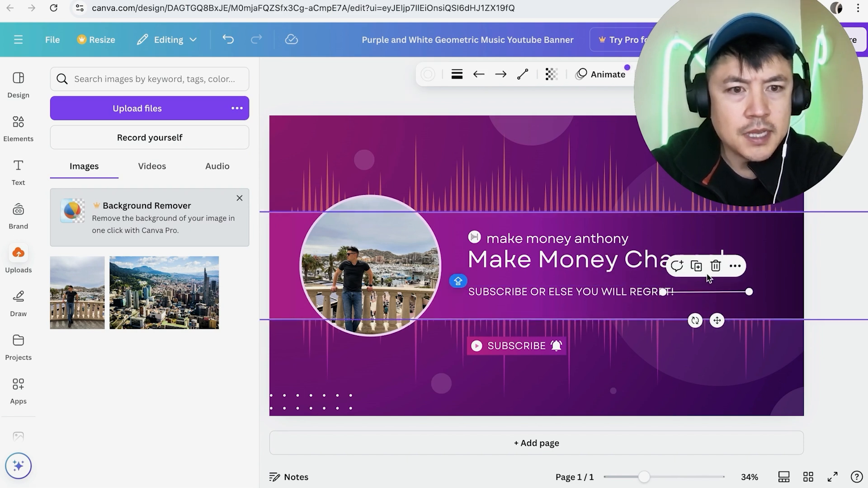
left_click(713, 267)
left_click(682, 296)
left_click(503, 347)
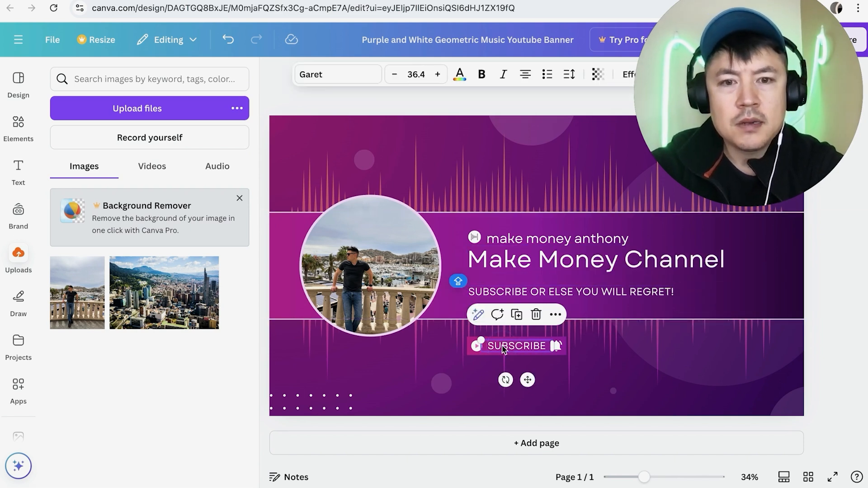
Change the banner's background from the purple gradient to the solid light turquoise default color.
left_click(665, 340)
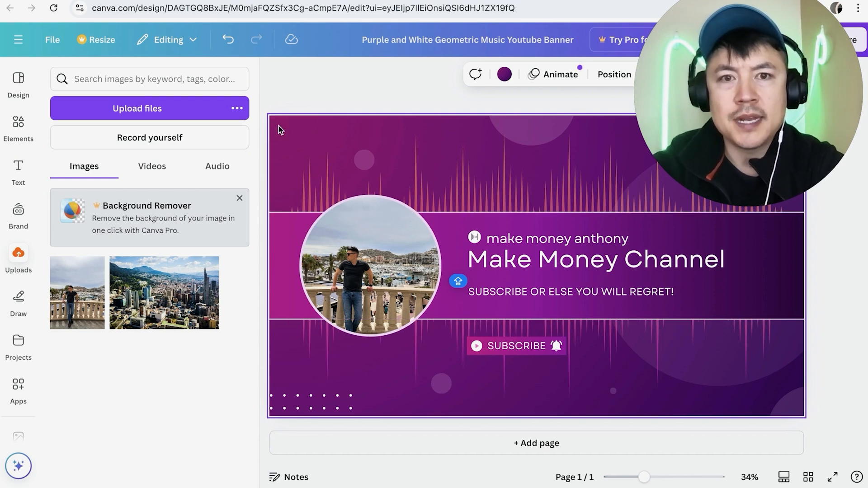
left_click(504, 74)
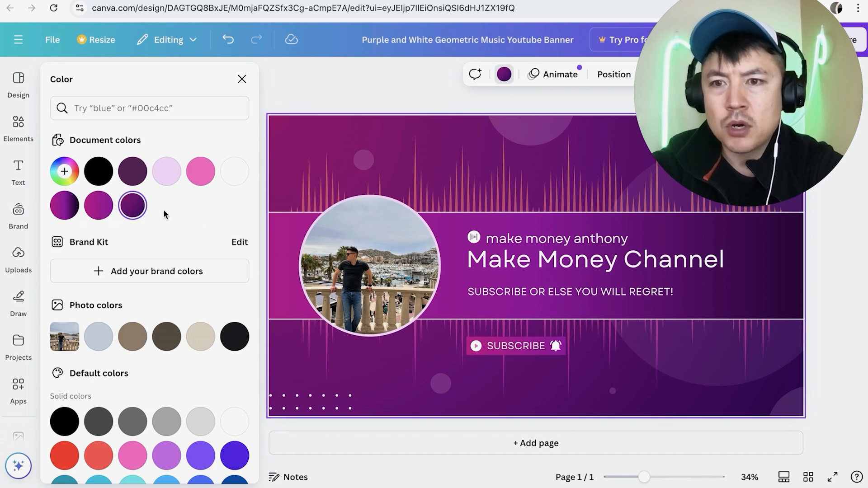
scroll(171, 234, "down", 4)
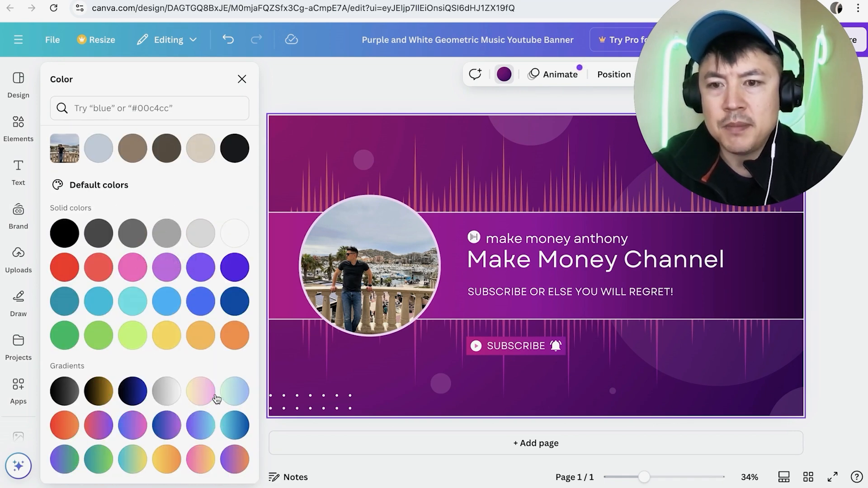
left_click(132, 462)
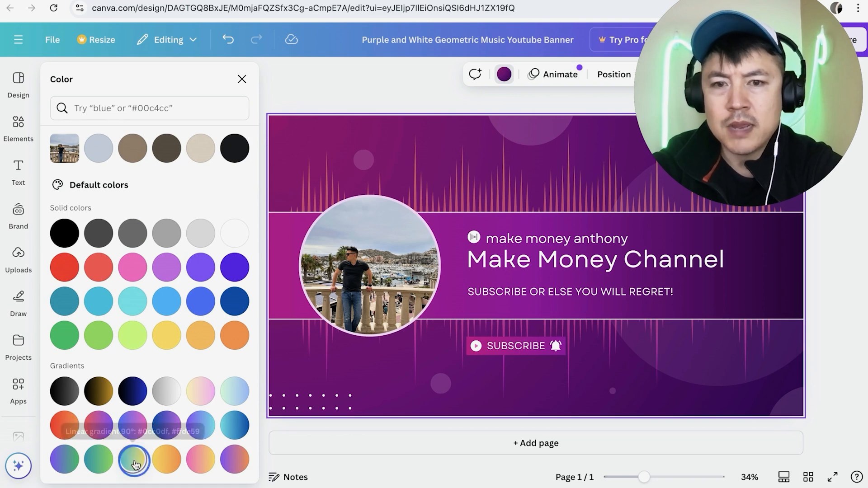
left_click(66, 425)
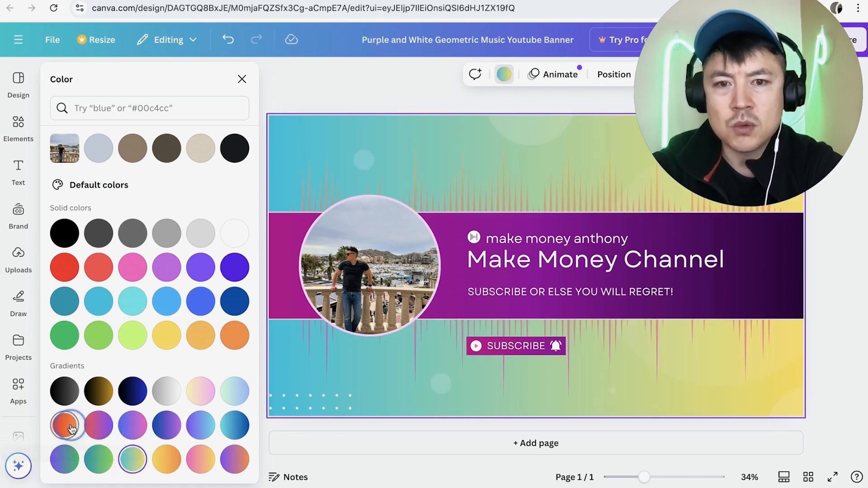
left_click(137, 305)
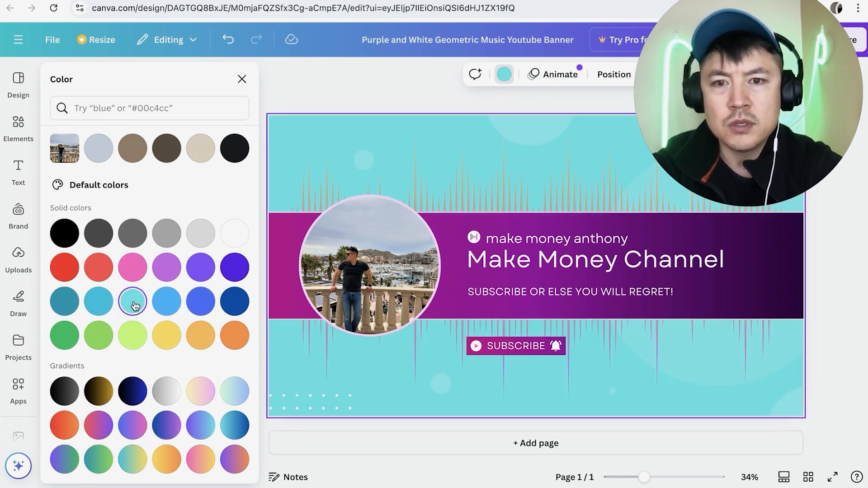
left_click(470, 368)
left_click(473, 146)
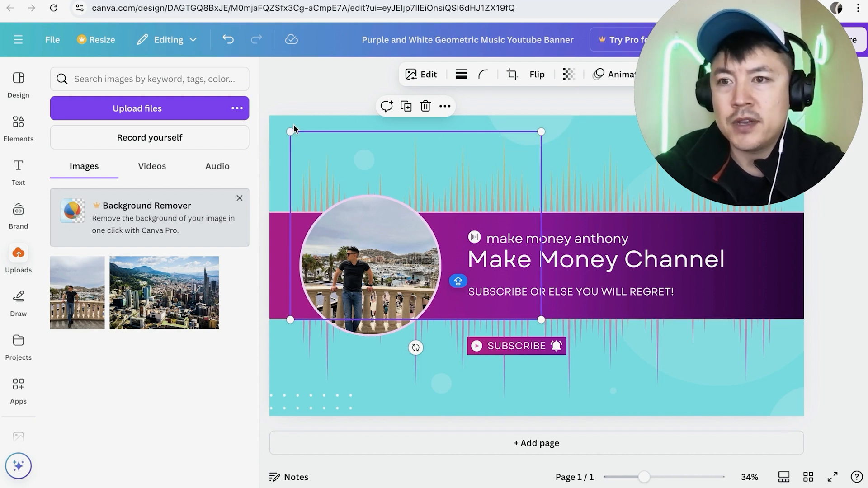
Add the sticker of three pink pixel hearts, shrink it and place it in the banner's lower-right corner.
left_click(18, 131)
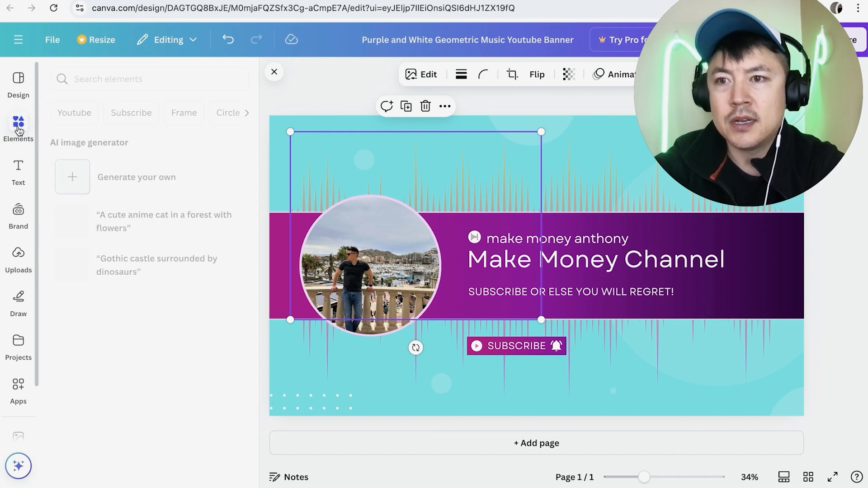
scroll(136, 334, "down", 6)
scroll(144, 342, "down", 1)
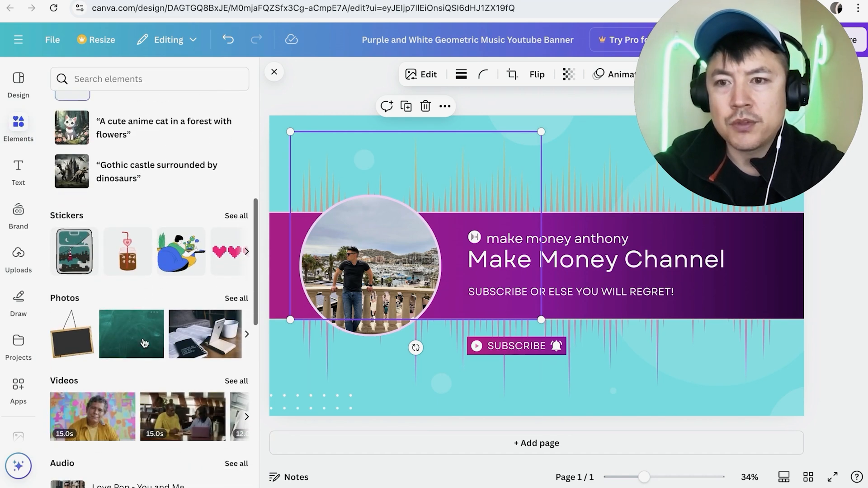
left_click(247, 253)
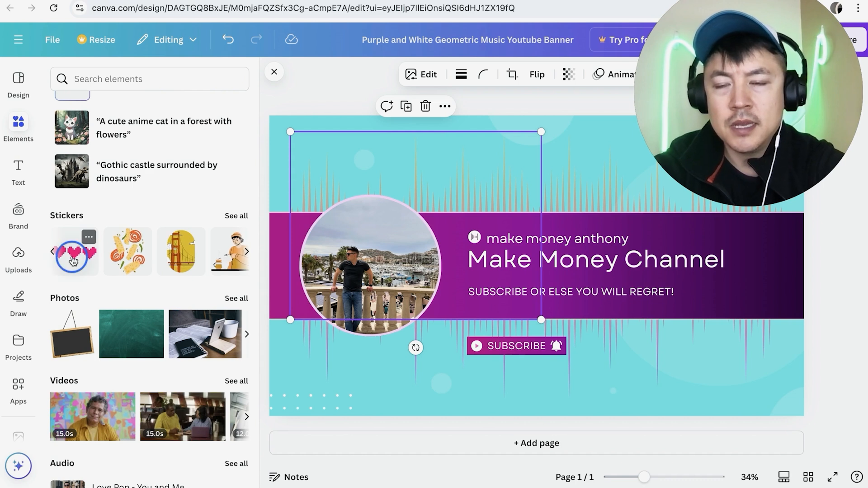
left_click_drag(73, 260, 354, 255)
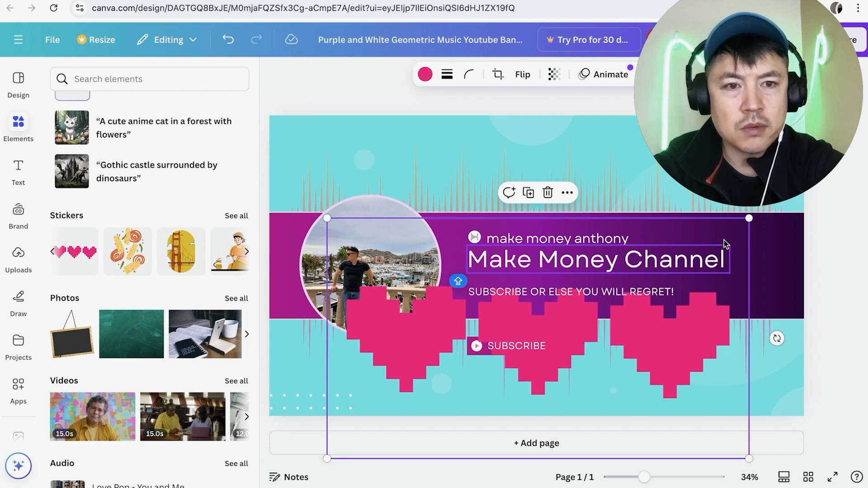
left_click_drag(748, 218, 472, 339)
left_click_drag(463, 397, 733, 370)
scroll(175, 265, "down", 5)
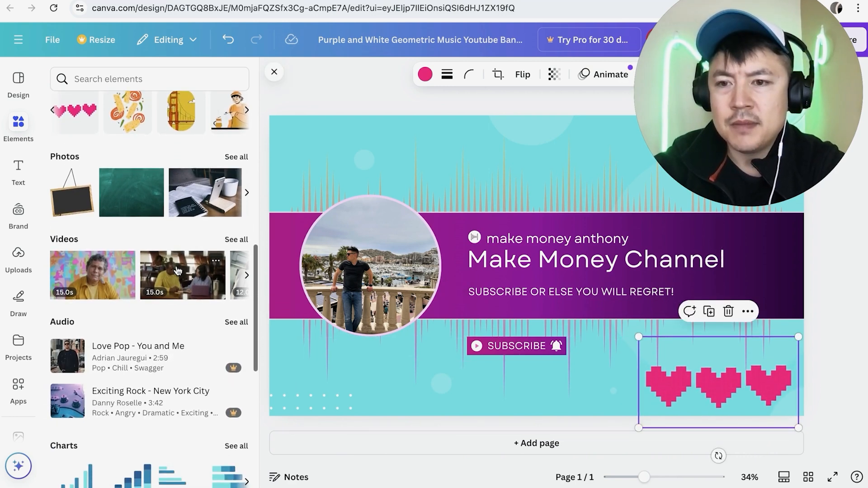
scroll(177, 270, "down", 6)
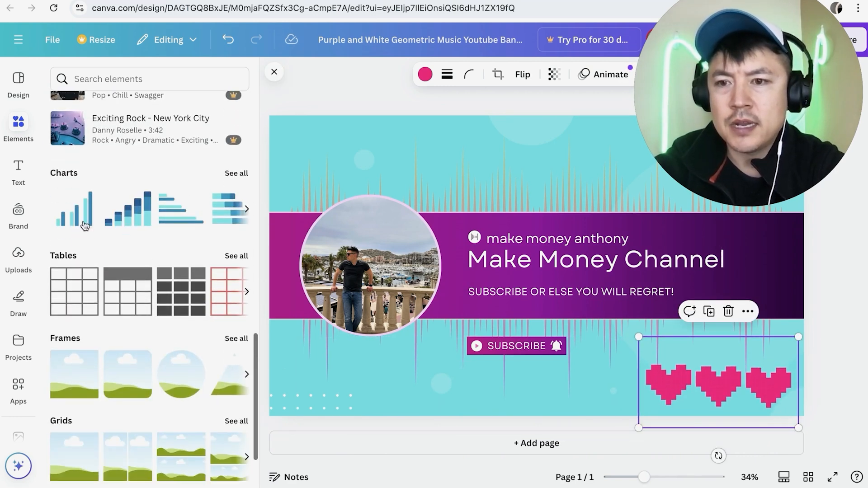
scroll(85, 225, "down", 2)
scroll(189, 392, "down", 3)
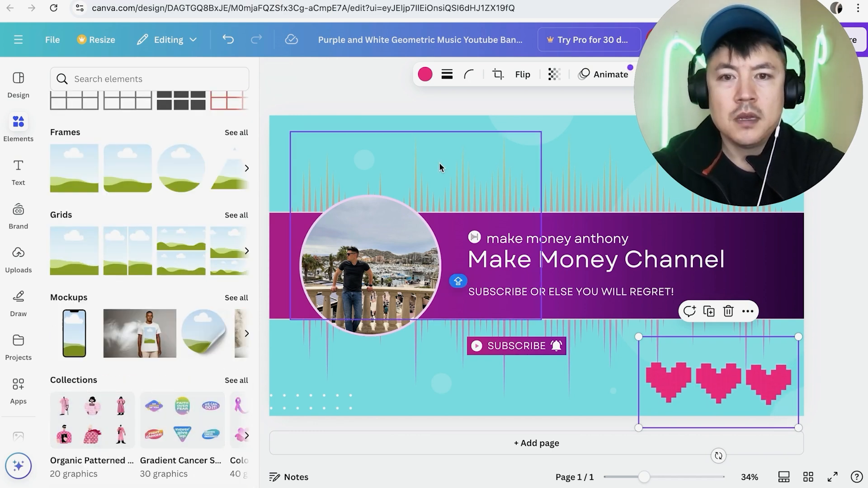
left_click(455, 155)
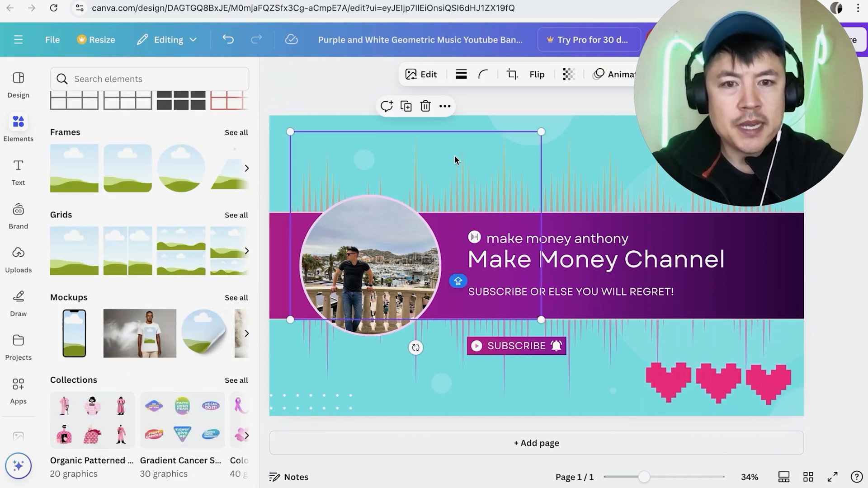
Move the subscribe badge's purple rectangle, text, play icon and bell together to just below the circular photo.
left_click(469, 355)
left_click_drag(468, 354, 346, 382)
left_click(507, 349)
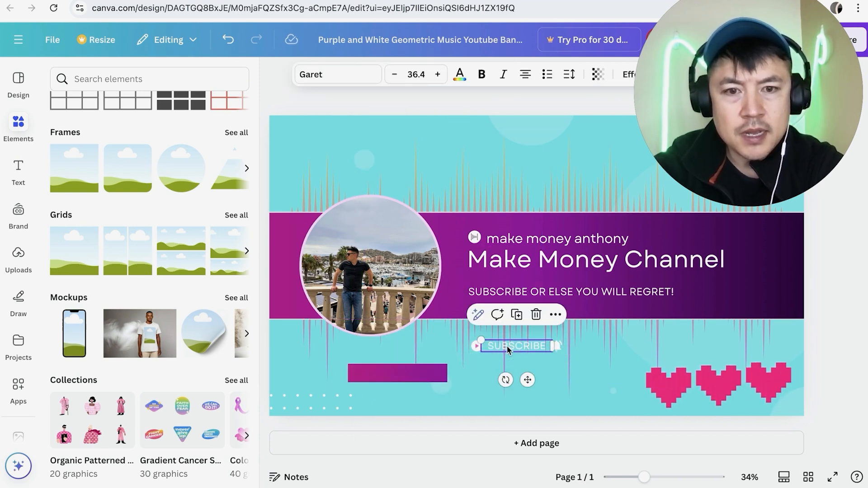
left_click_drag(508, 349, 409, 373)
left_click_drag(478, 347, 360, 372)
left_click_drag(555, 346, 436, 373)
left_click(528, 355)
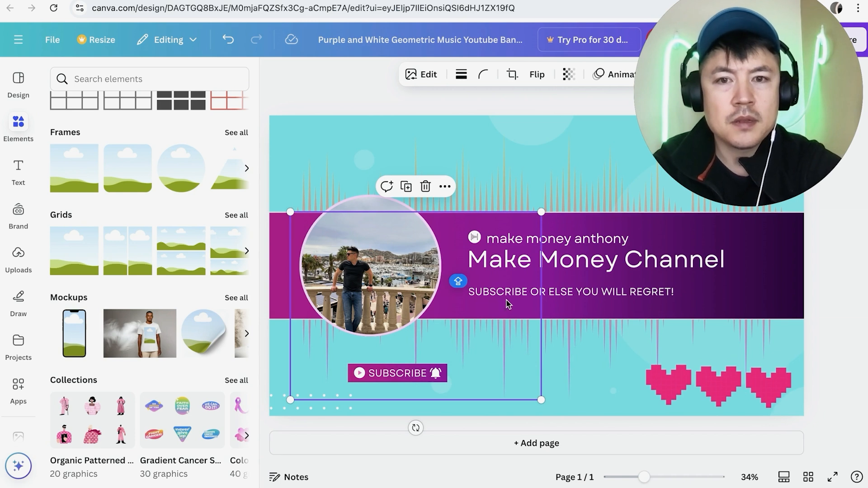
left_click_drag(800, 93, 183, 86)
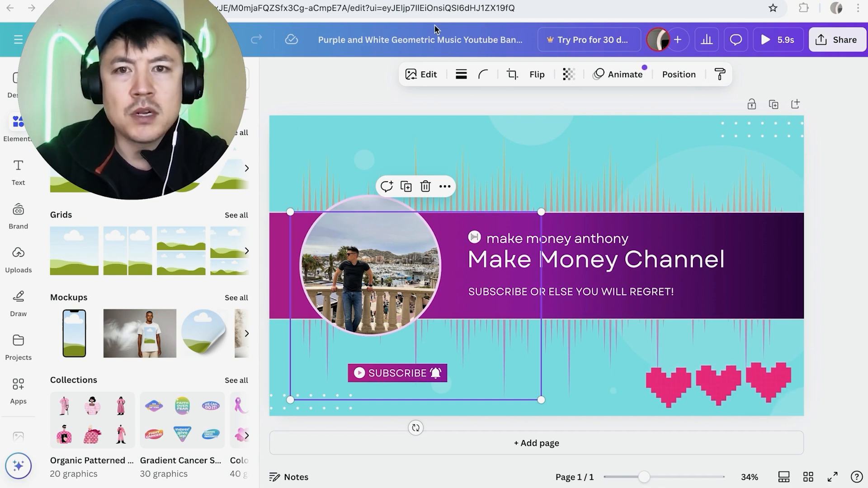
Rename the design to "YOUTUBE BANNER MAKE MONEY ANTHONY".
left_click(338, 39)
type("YOUT")
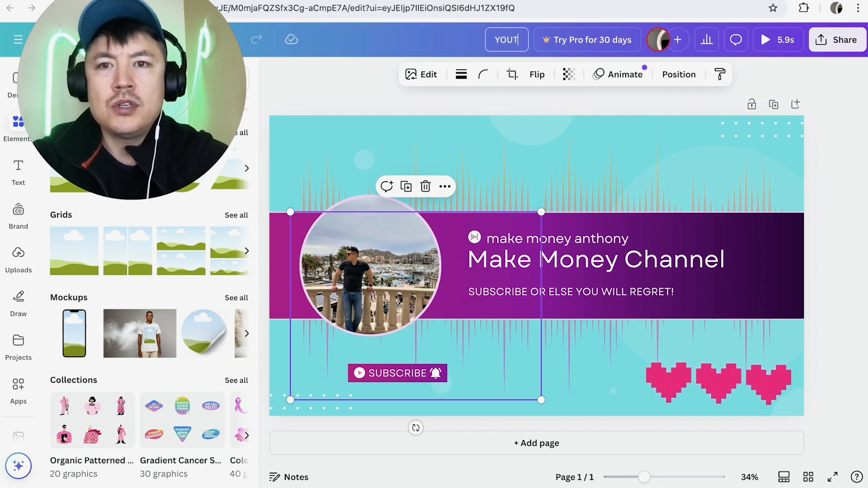
type("UBE BANNER AM")
key("BackSpace")
key("BackSpace")
key("BackSpace")
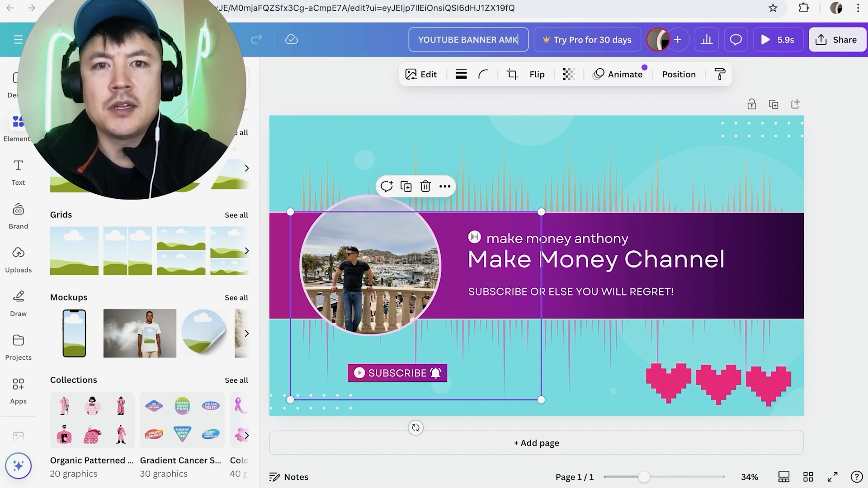
type("MAKE MONEY ANTHONY")
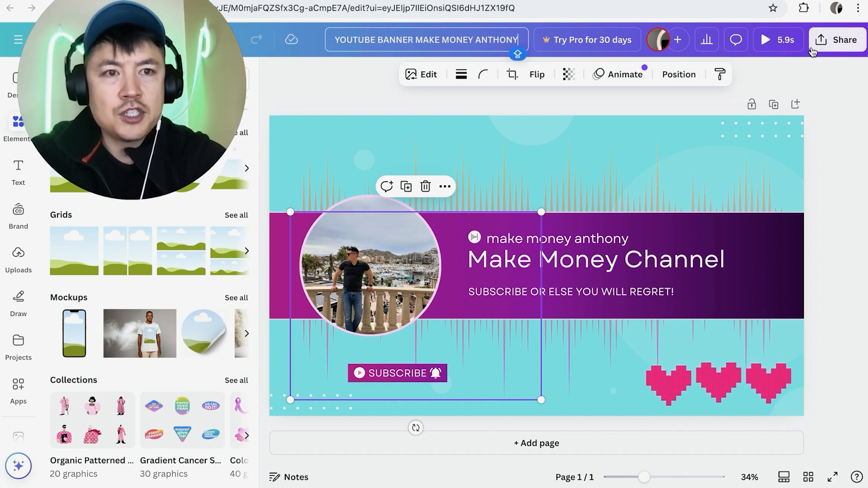
Download the banner as a PNG at size 1 (2,560 × 1,440 px) and open the downloaded image.
left_click(836, 41)
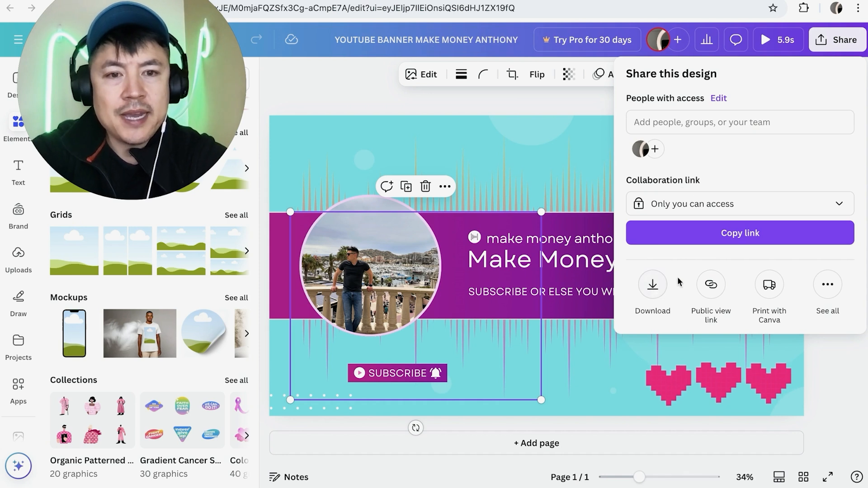
left_click(656, 296)
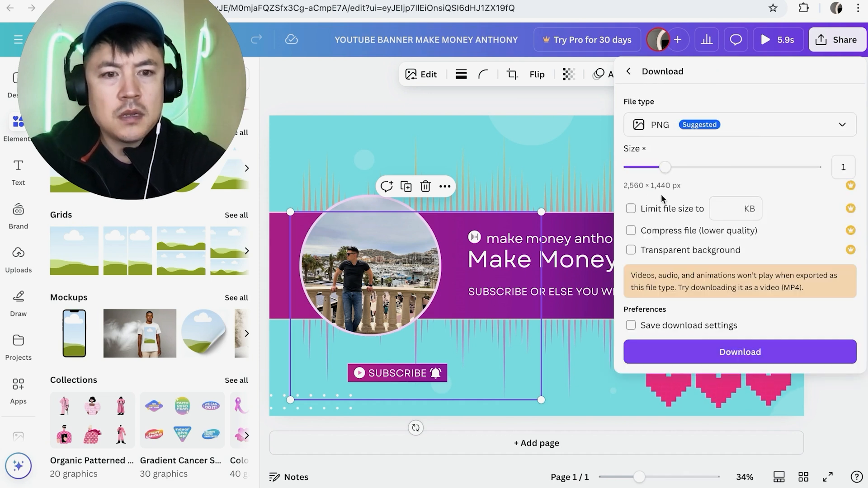
left_click(700, 352)
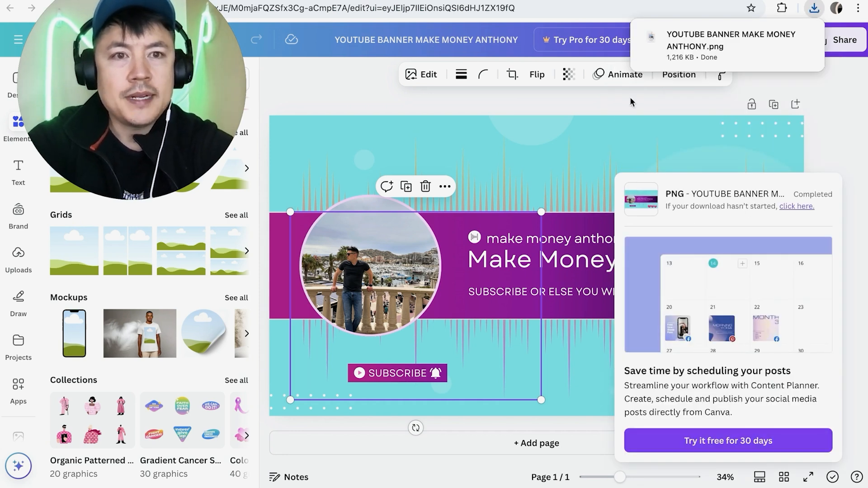
left_click(688, 52)
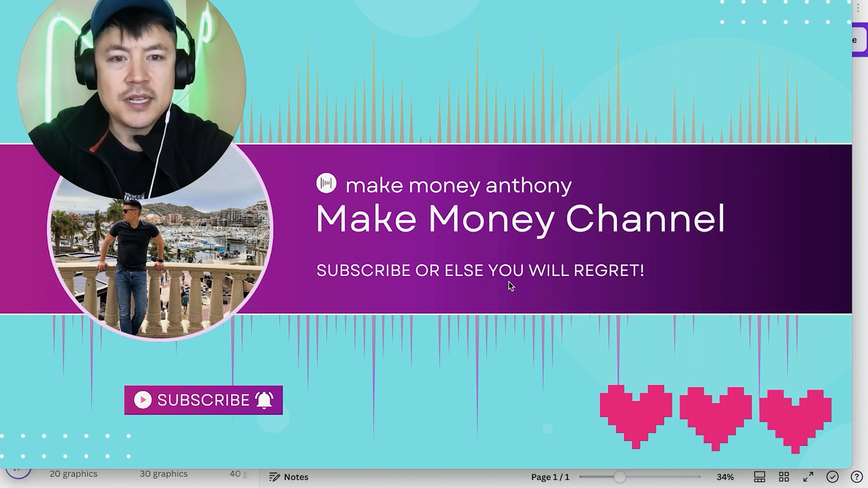